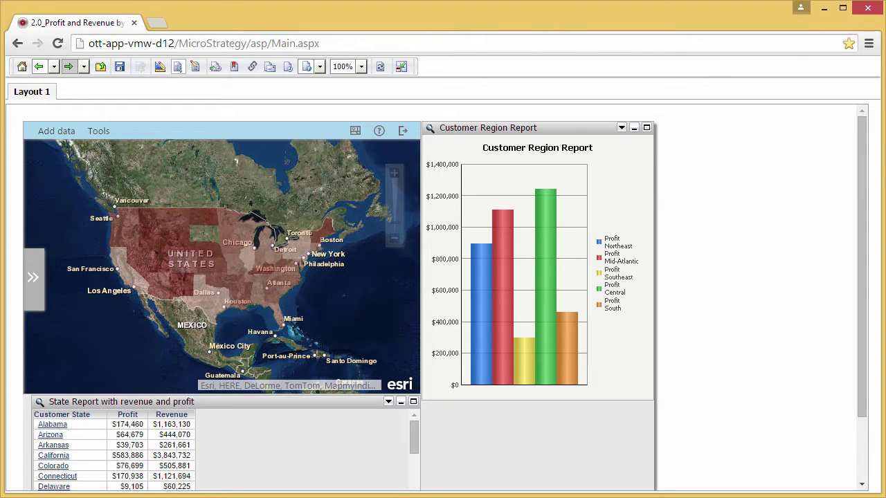
- In design view, make the upper State Report's Customer State a selector targeting Region Costs and Profits
{"action": "left_click", "coordinate": [163, 72]}
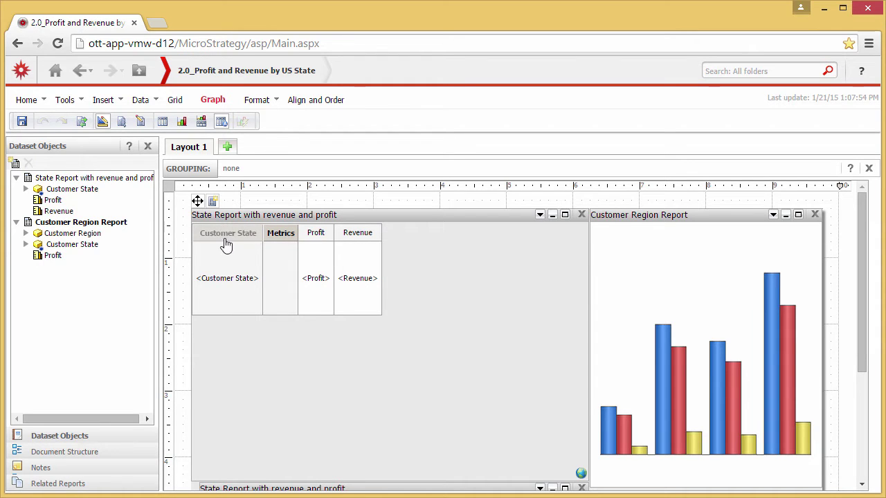
{"action": "right_click", "coordinate": [227, 244]}
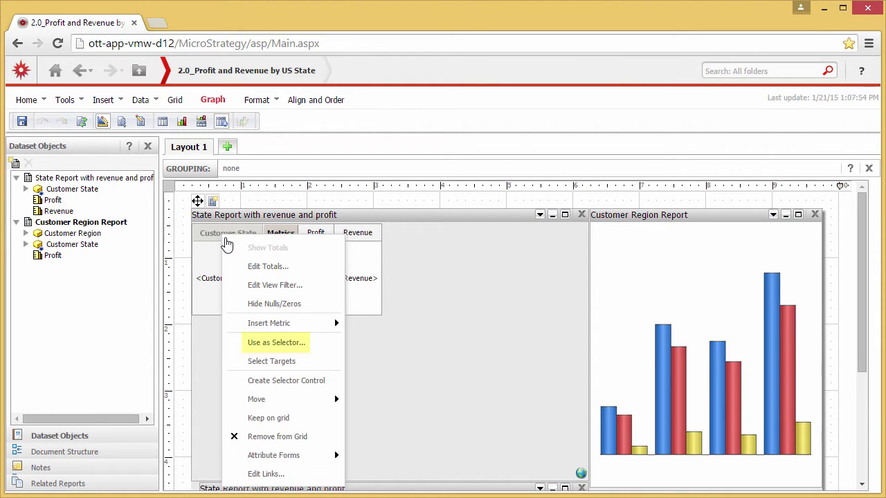
{"action": "left_click", "coordinate": [256, 344]}
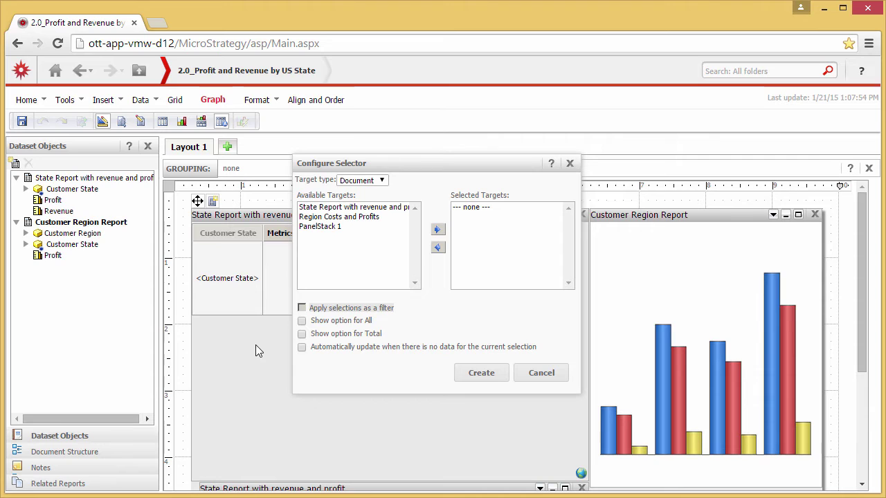
{"action": "left_click", "coordinate": [307, 217]}
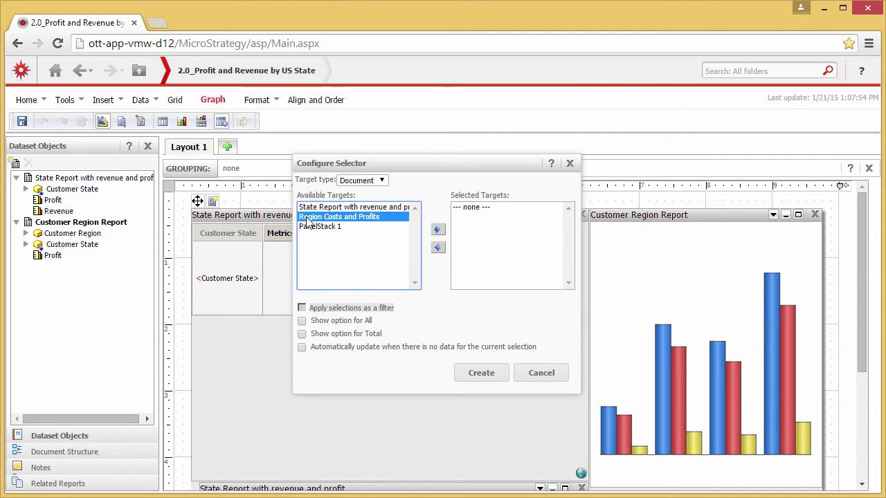
{"action": "left_click", "coordinate": [437, 230]}
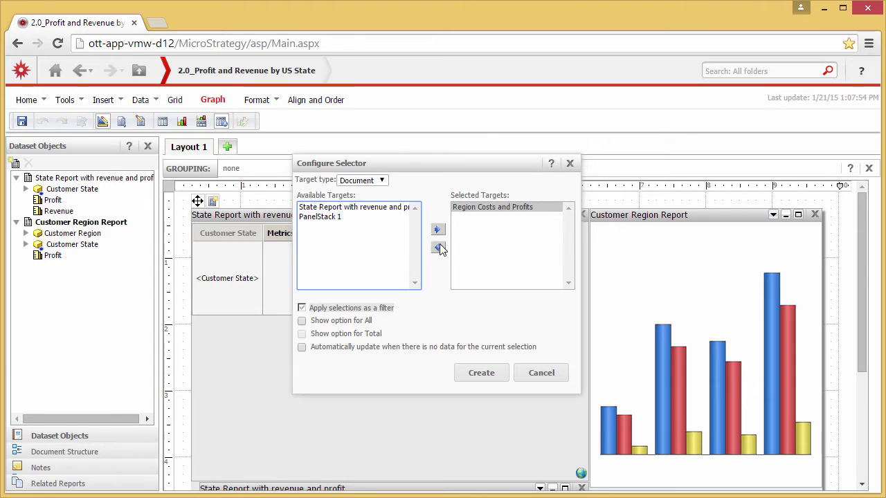
{"action": "left_click", "coordinate": [481, 373]}
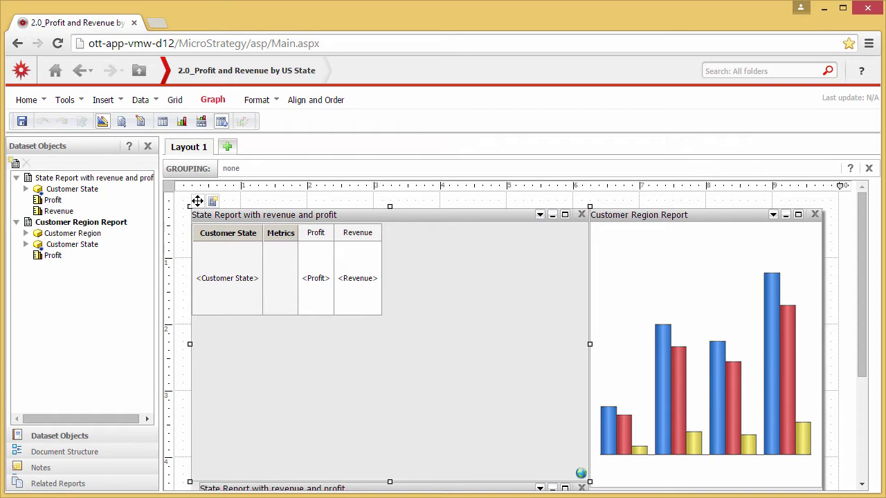
- Return to Interactive Mode and start map Trigger interactions with the rectangle draw shape
{"action": "left_click", "coordinate": [122, 123]}
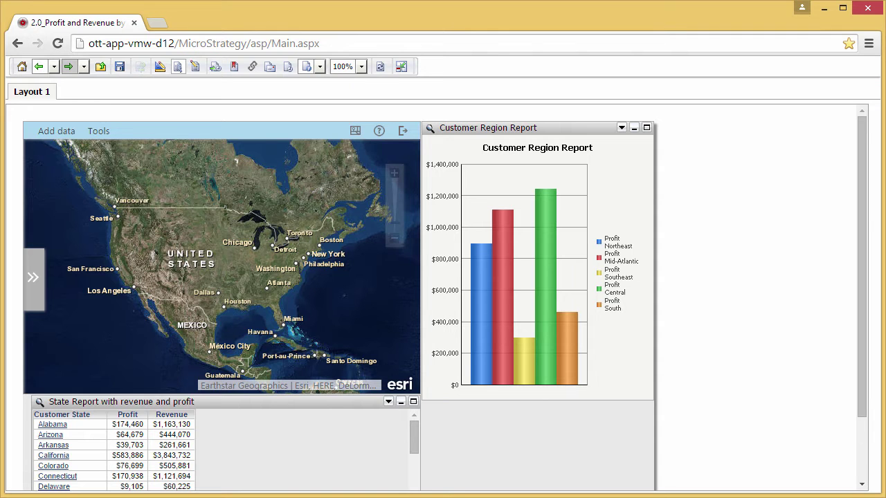
{"action": "left_click", "coordinate": [98, 132]}
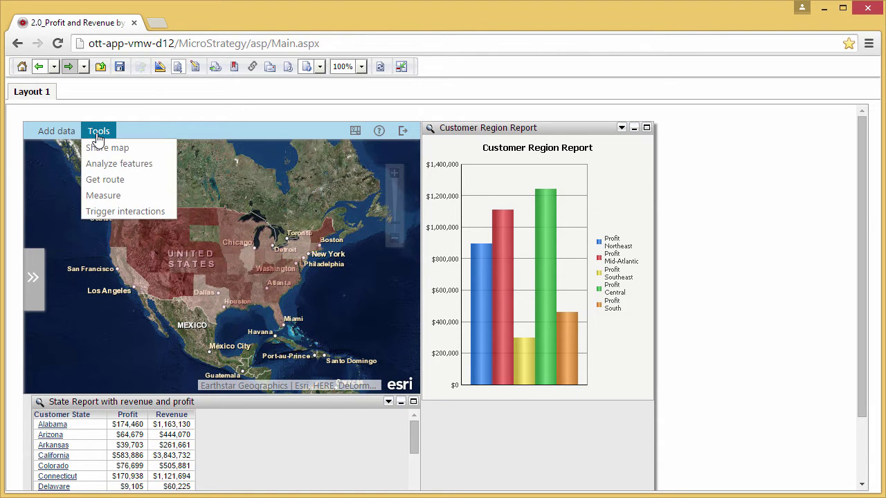
{"action": "left_click", "coordinate": [124, 213]}
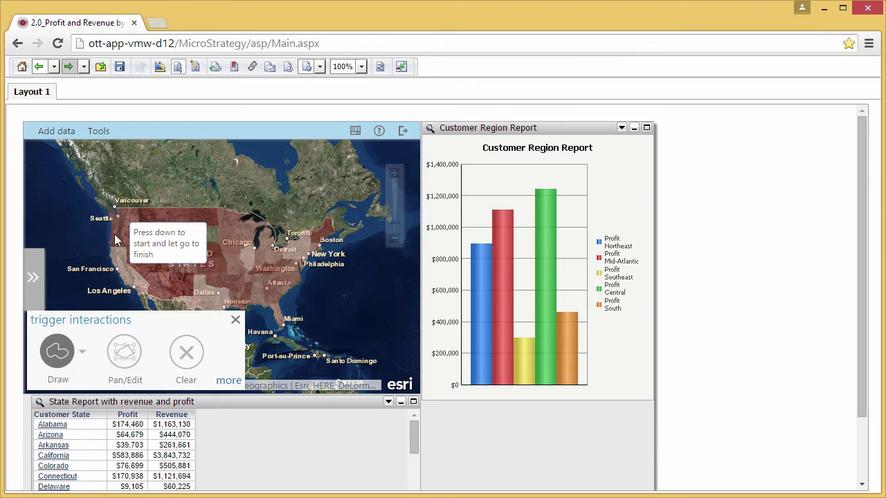
{"action": "left_click", "coordinate": [83, 355]}
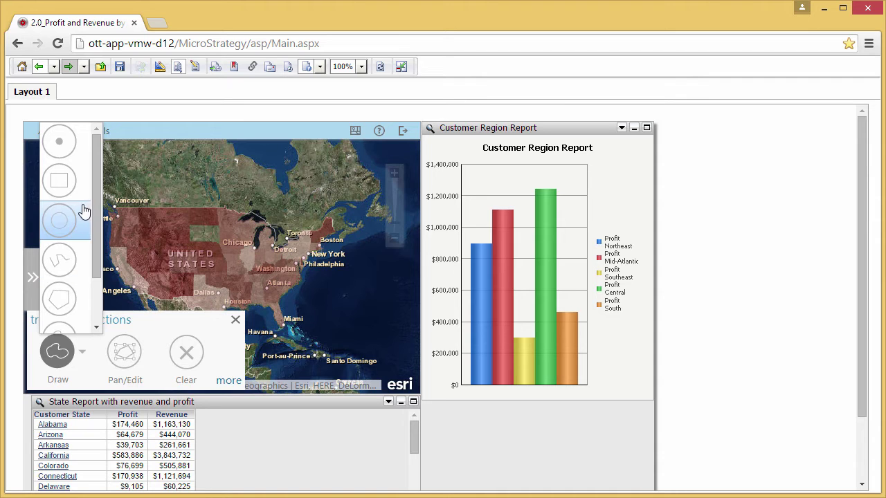
{"action": "left_click", "coordinate": [60, 180]}
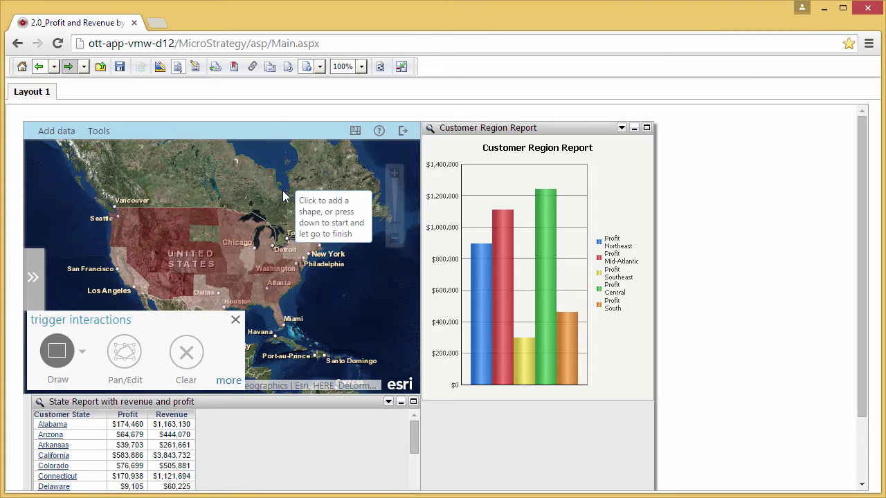
- Select the eastern states with a rectangle to filter the profit chart, then clear it and close the panel
{"action": "left_click_drag", "start_coordinate": [271, 188], "coordinate": [342, 353]}
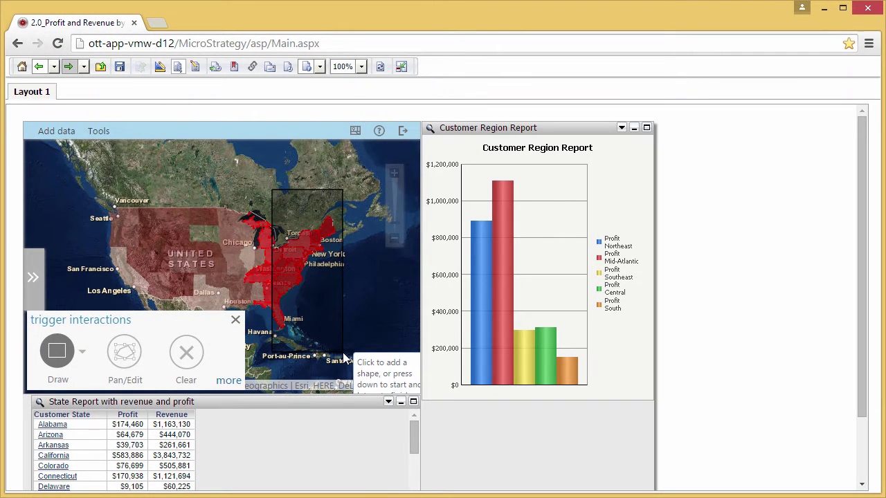
{"action": "left_click", "coordinate": [186, 354]}
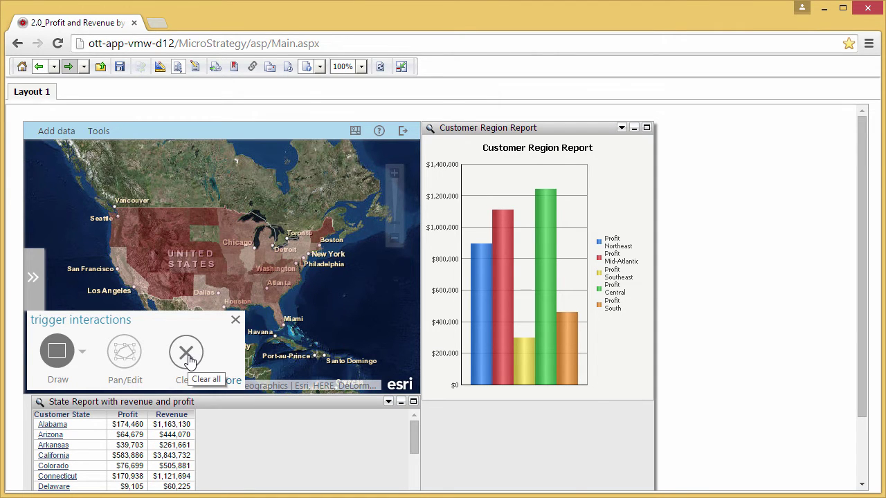
{"action": "left_click", "coordinate": [235, 321]}
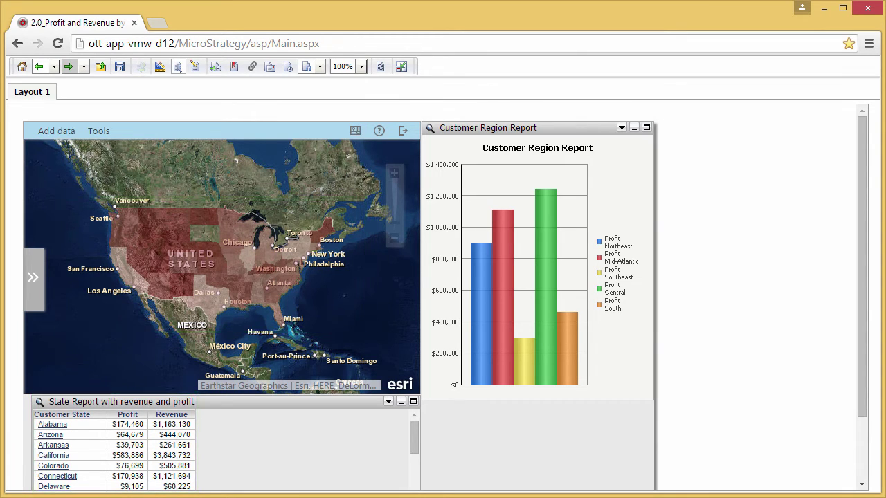
- Make the lower grid's Customer State a selector targeting State Report with revenue and profit, with Show option for All
{"action": "left_click", "coordinate": [160, 67]}
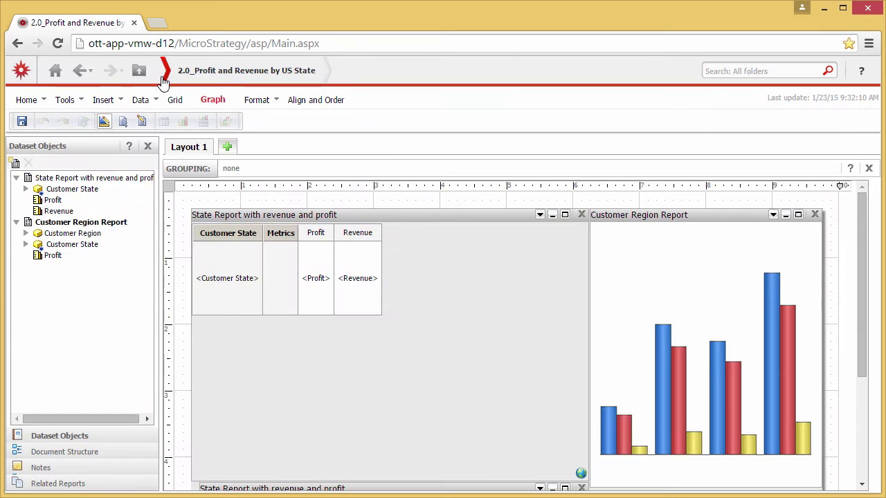
{"action": "left_click_drag", "start_coordinate": [862, 332], "coordinate": [870, 438]}
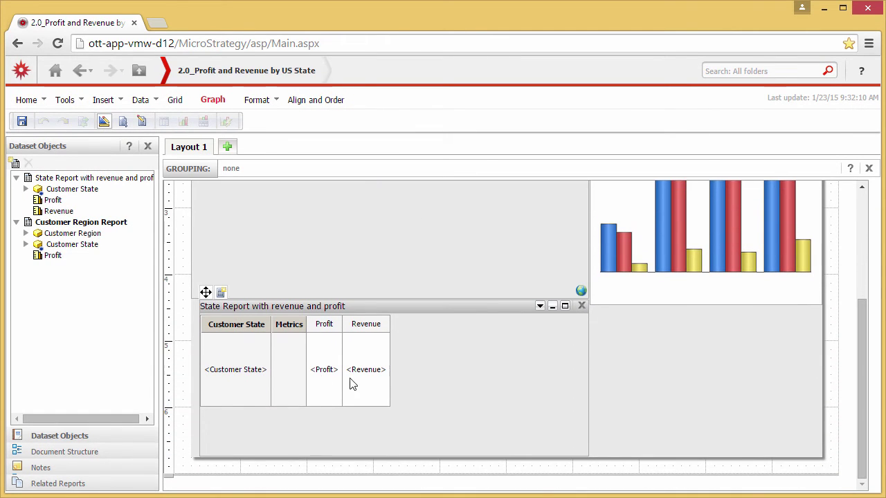
{"action": "right_click", "coordinate": [237, 336]}
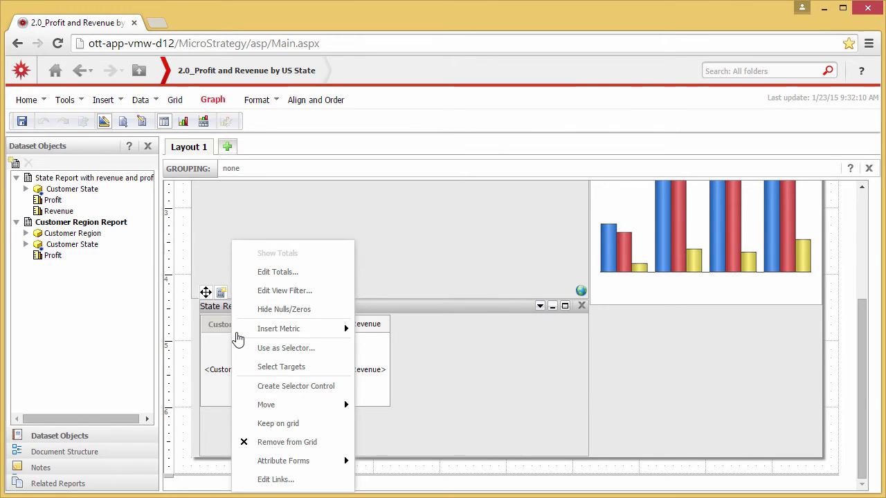
{"action": "left_click", "coordinate": [264, 349]}
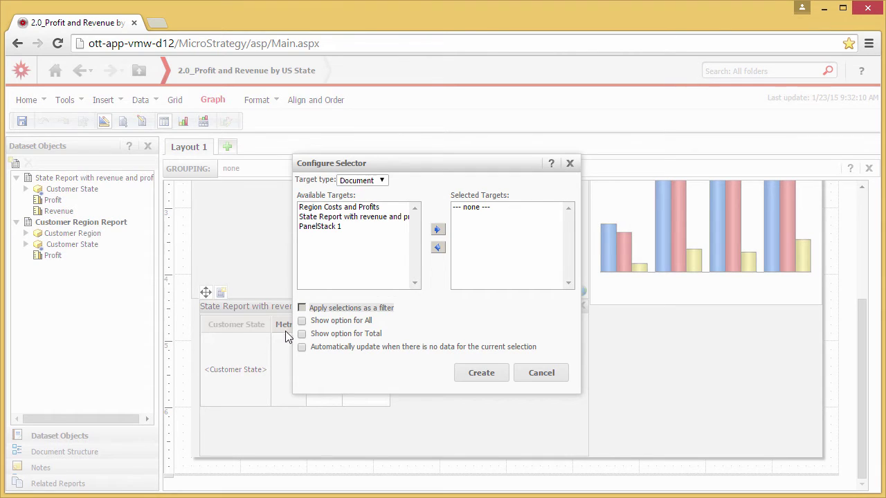
{"action": "left_click", "coordinate": [338, 219]}
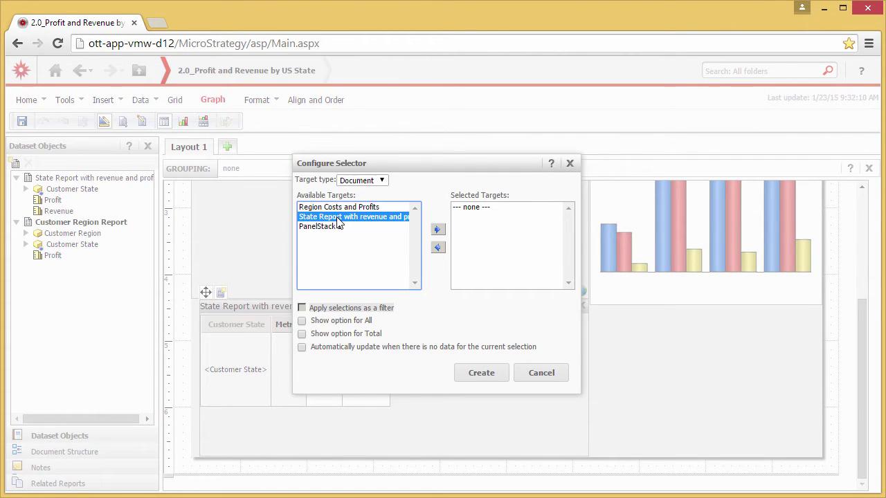
{"action": "left_click", "coordinate": [437, 233]}
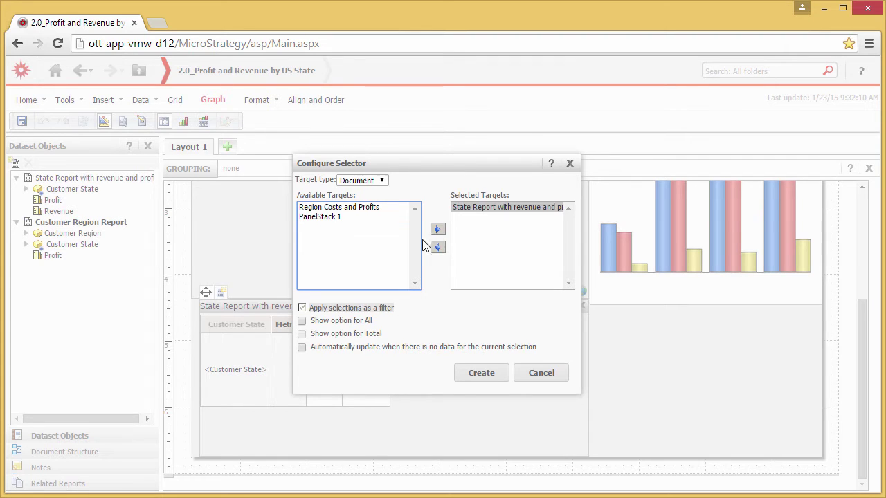
{"action": "left_click", "coordinate": [303, 322]}
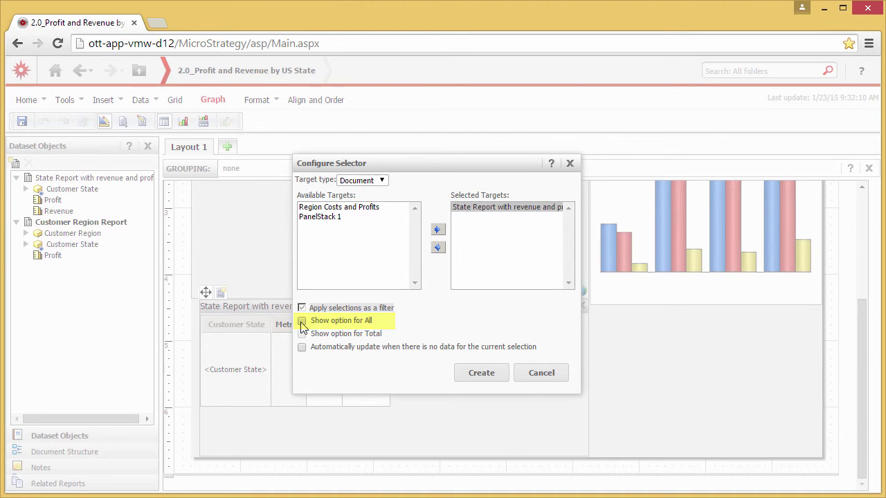
{"action": "left_click", "coordinate": [302, 322]}
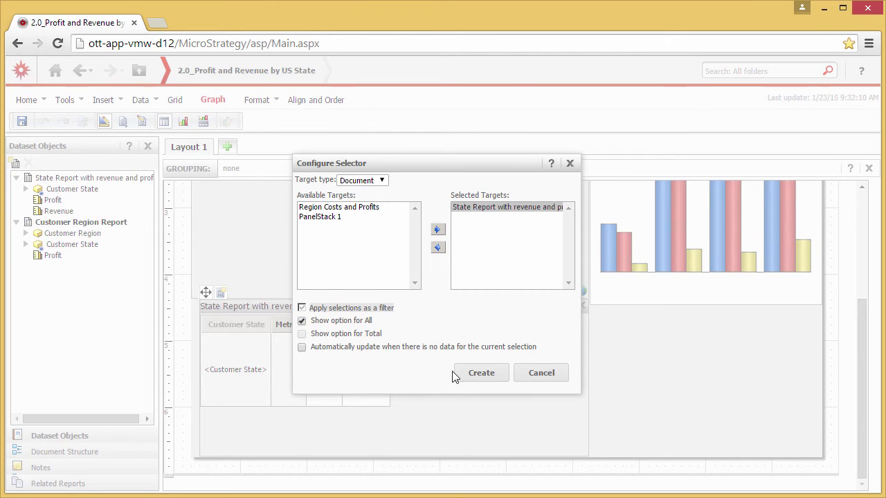
{"action": "left_click", "coordinate": [473, 375]}
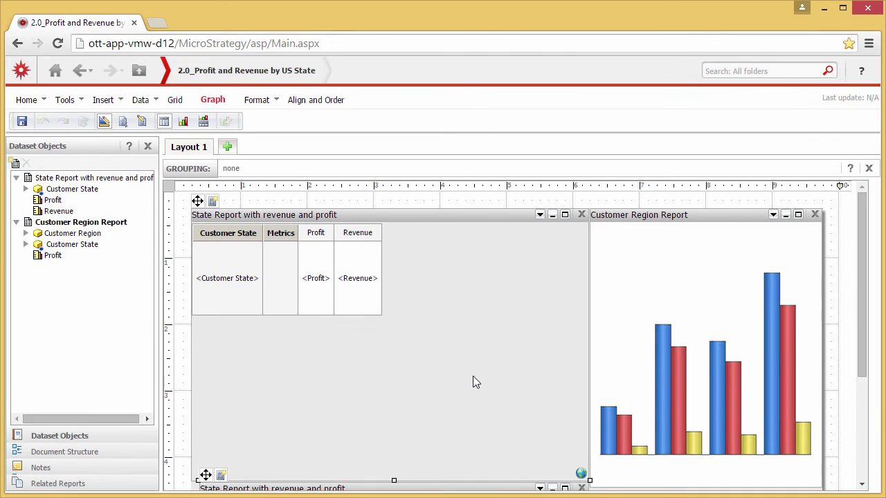
- In Interactive Mode, filter the map to Alabama, then show all states again
{"action": "left_click", "coordinate": [205, 475]}
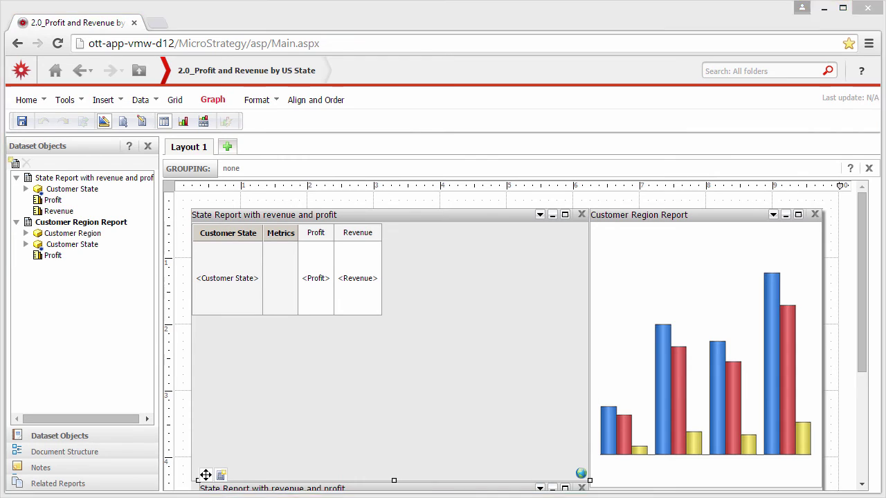
{"action": "left_click", "coordinate": [122, 122]}
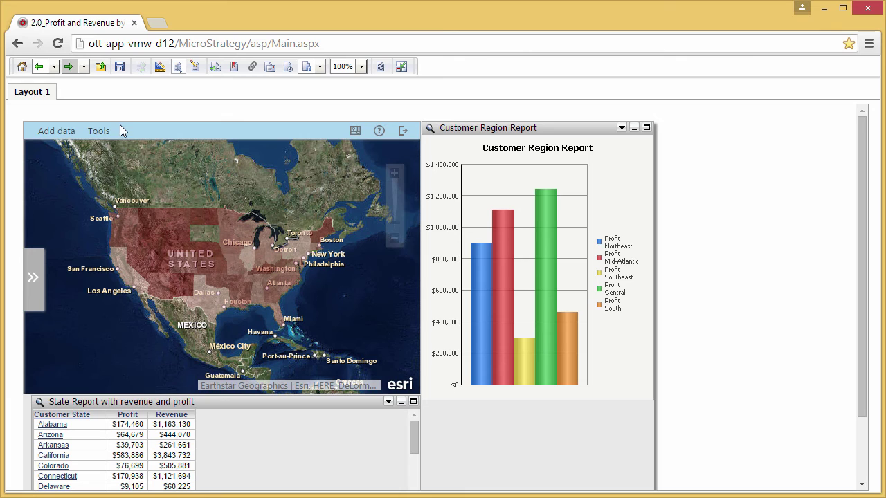
{"action": "left_click", "coordinate": [55, 425]}
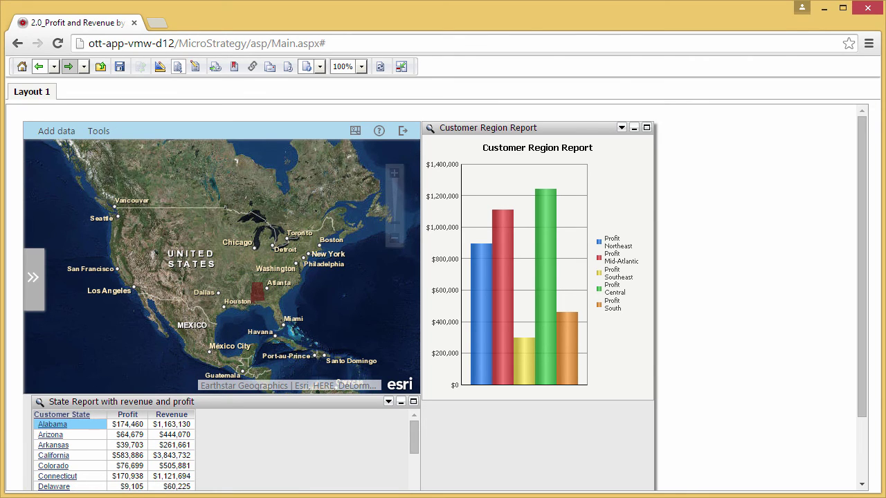
{"action": "left_click", "coordinate": [44, 415]}
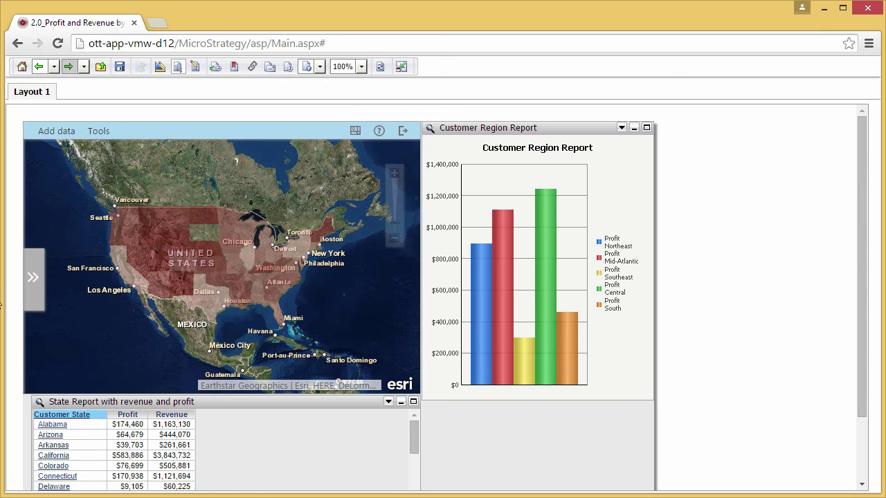
- Turn on Zoom on load for the map's State Report layer, then pick California to zoom there
{"action": "left_click", "coordinate": [32, 281]}
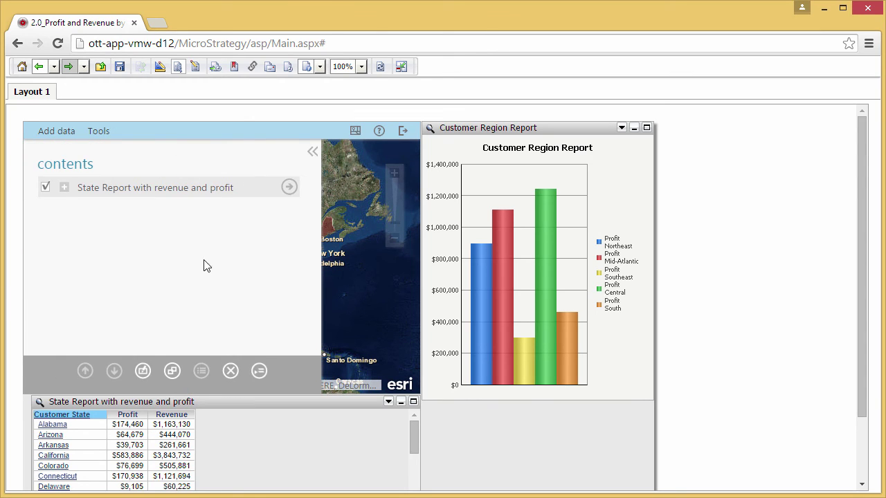
{"action": "left_click", "coordinate": [289, 188]}
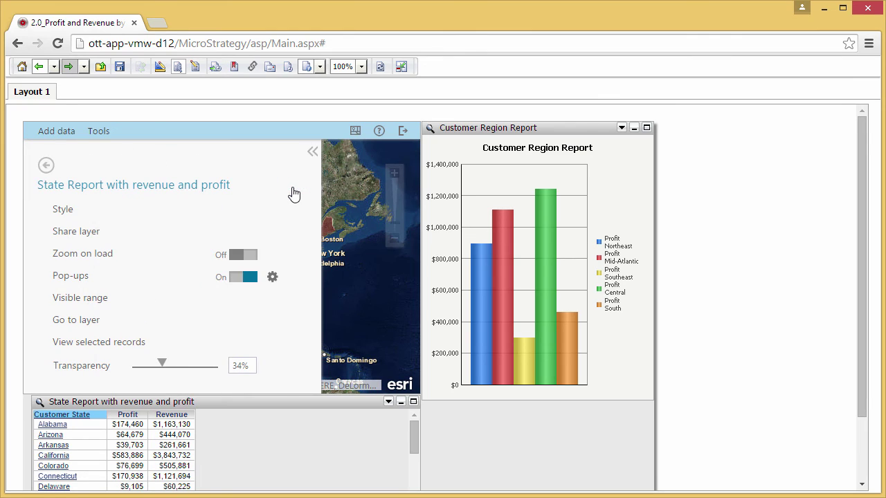
{"action": "left_click", "coordinate": [173, 253]}
{"action": "left_click", "coordinate": [312, 152]}
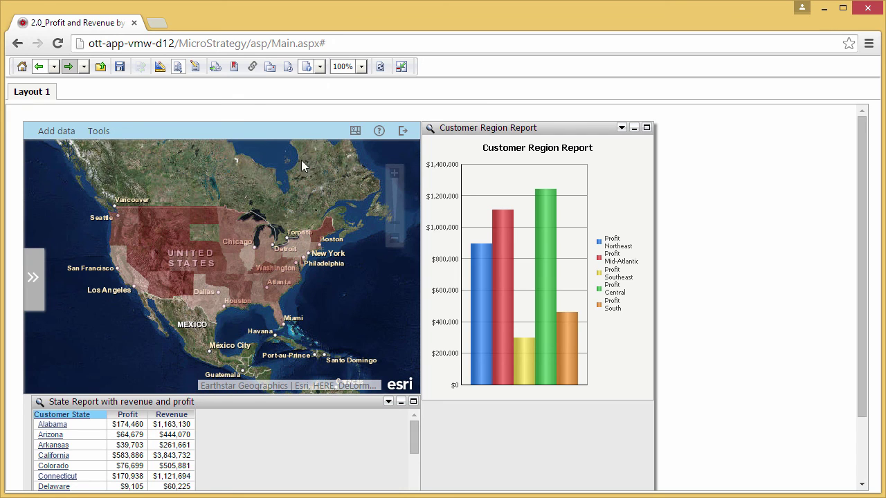
{"action": "left_click", "coordinate": [48, 456]}
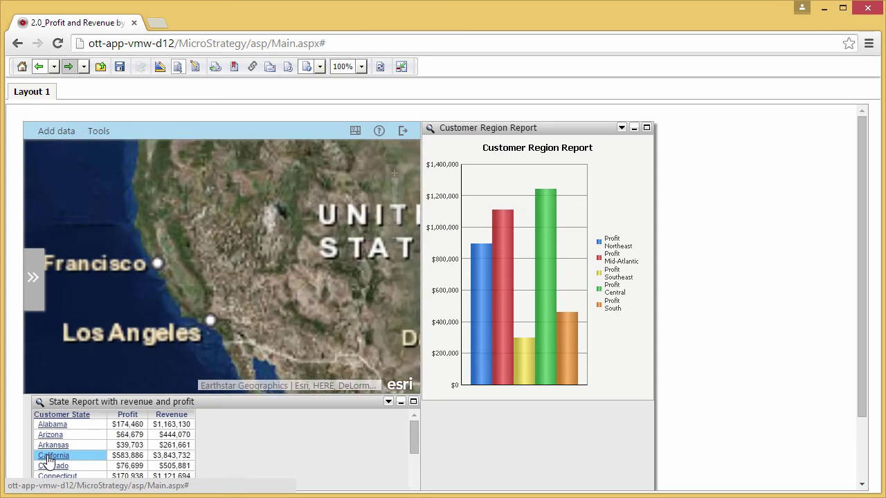